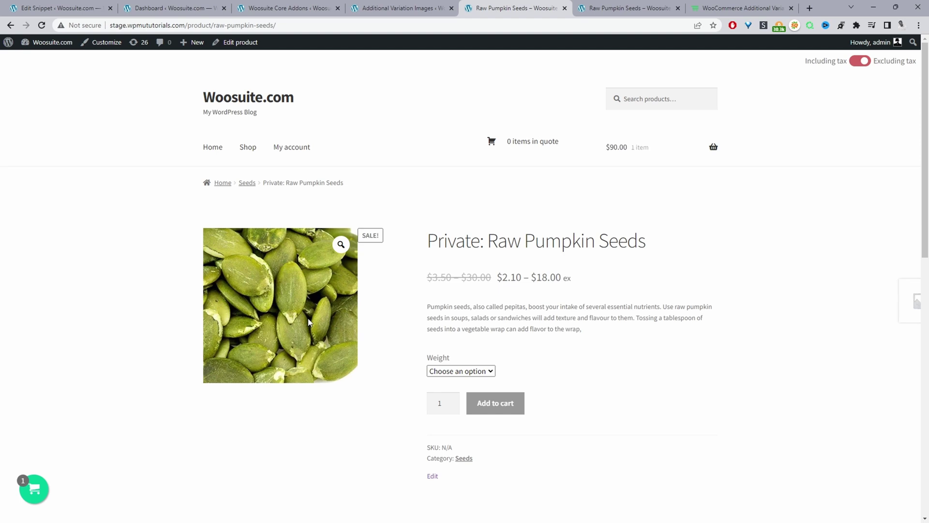
Step: View the Raw Pumpkin Seeds product page, then the Additional Variation Images plugin page on woosuite.com
click(609, 7)
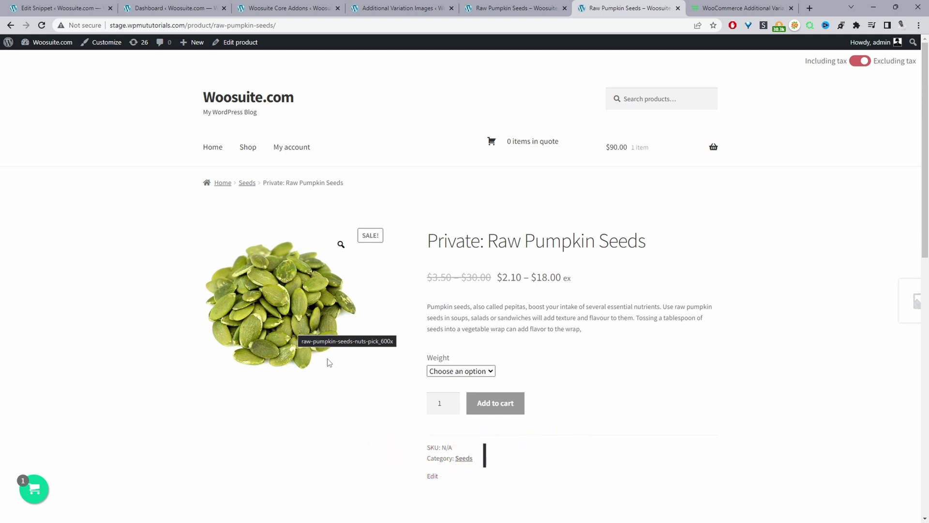
click(736, 8)
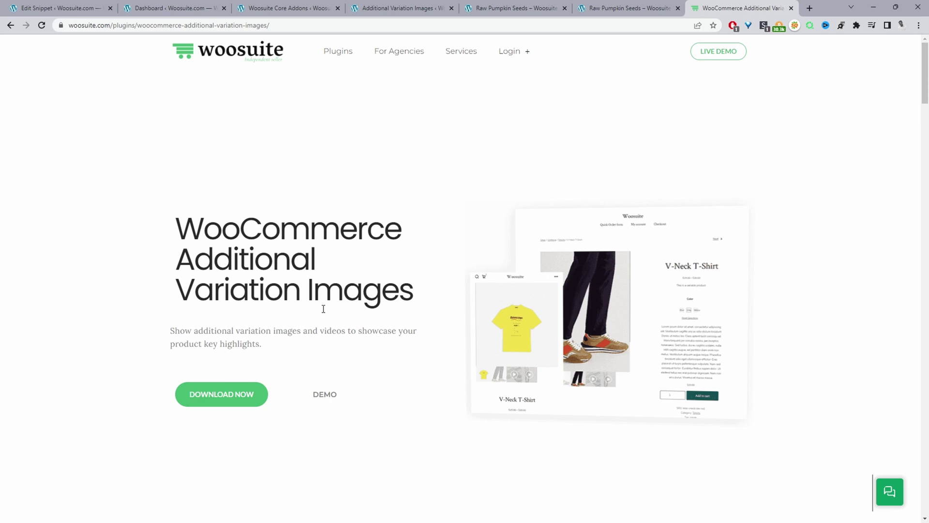
Step: Switch to the WordPress admin Dashboard with Ctrl+2
key(ctrl+2)
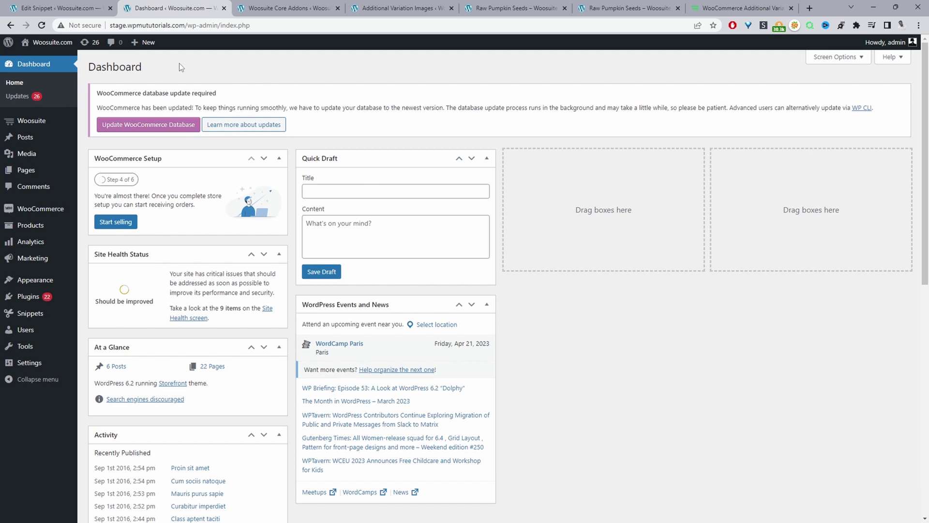
Step: Go to Woosuite > Addons in the admin sidebar and scroll through the add-on list
mouse_move(29, 296)
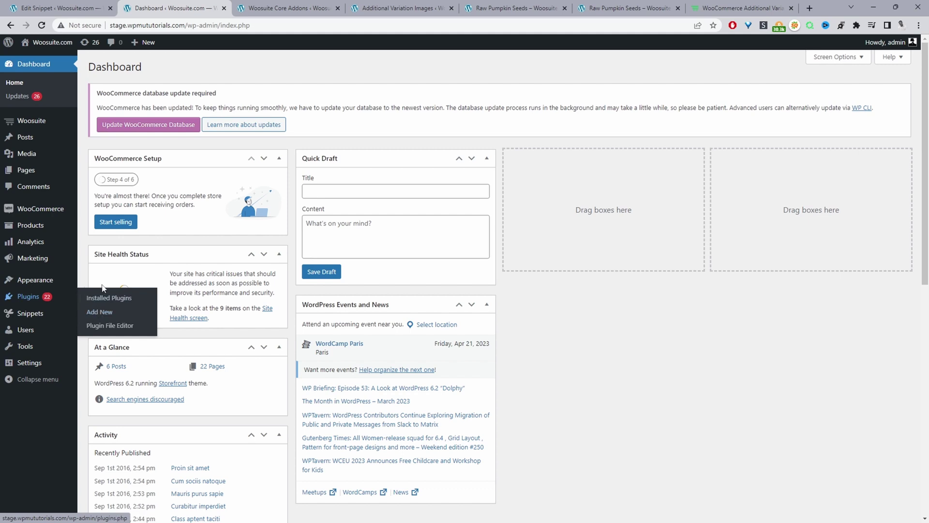
mouse_move(39, 128)
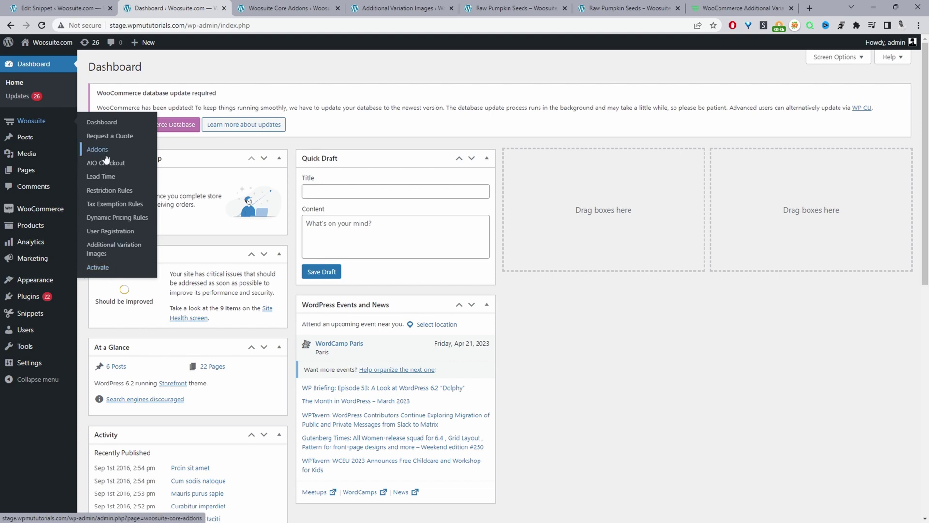
click(106, 155)
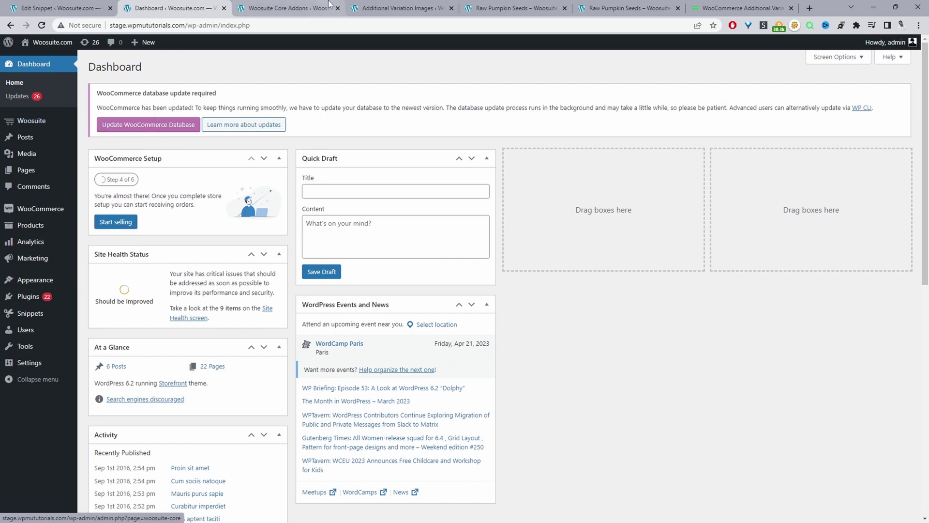
scroll(662, 237, down, 1)
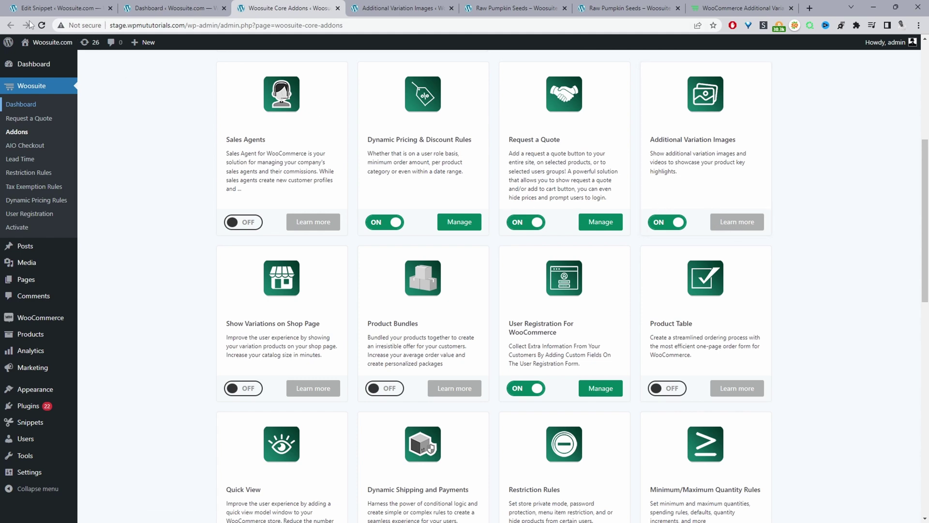
Step: Reload the Addons page and choose Manage on the Additional Variation Images card
click(42, 26)
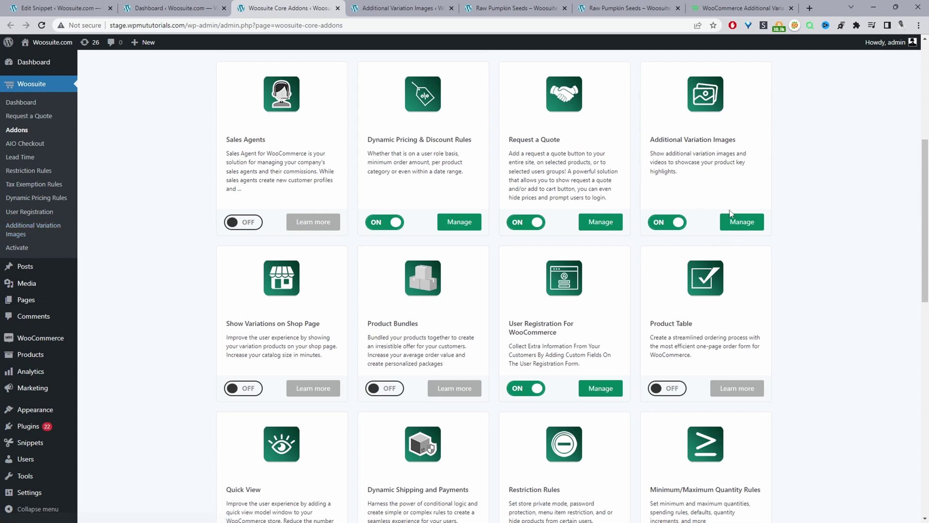
click(737, 227)
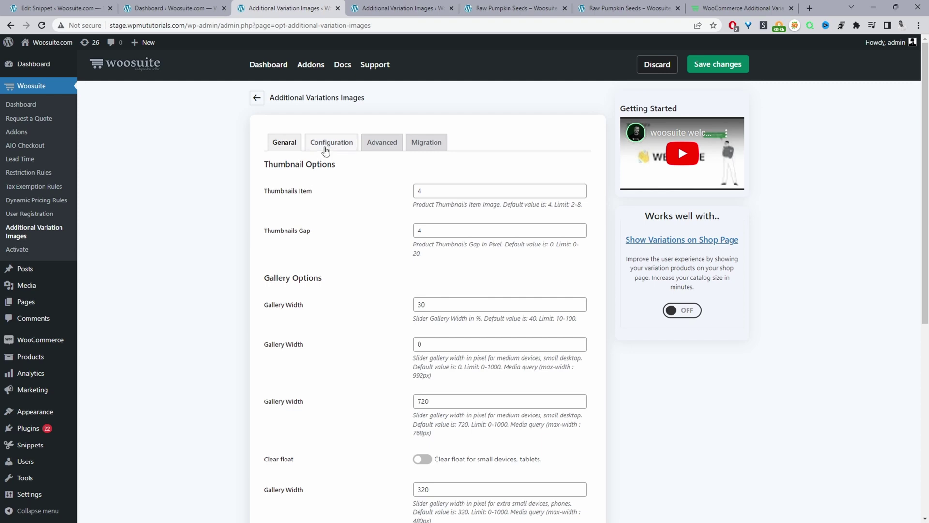
Step: Turn off Enable Image Zoom under Configuration, save, and return to the Raw Pumpkin Seeds page
click(334, 150)
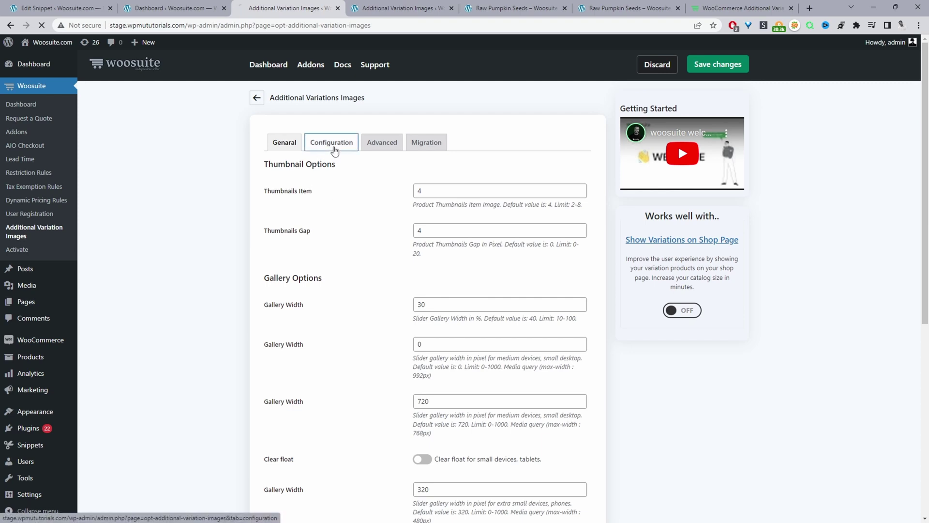
scroll(485, 271, down, 2)
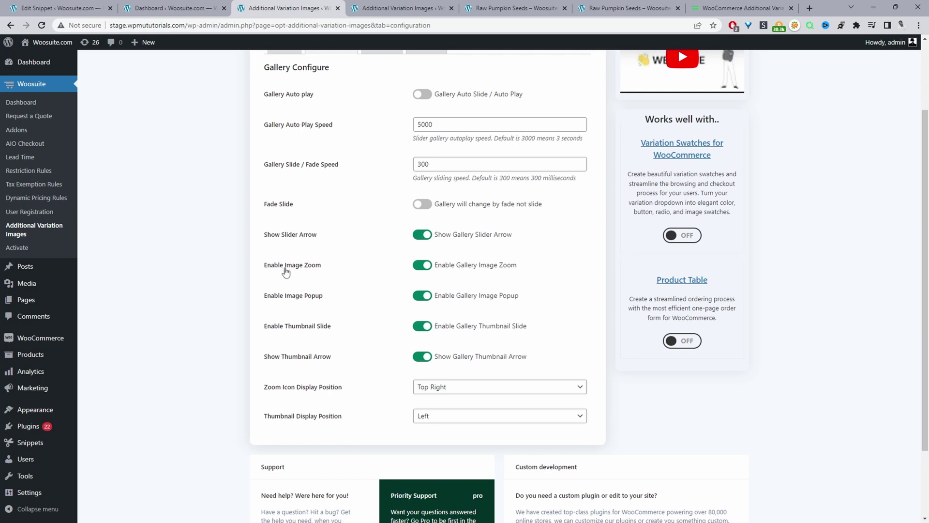
click(421, 267)
scroll(421, 266, up, 2)
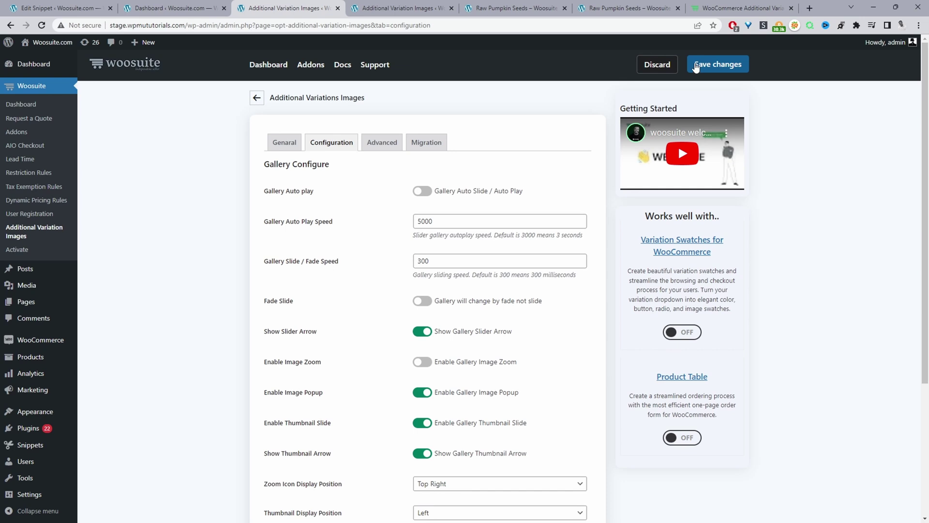
click(711, 67)
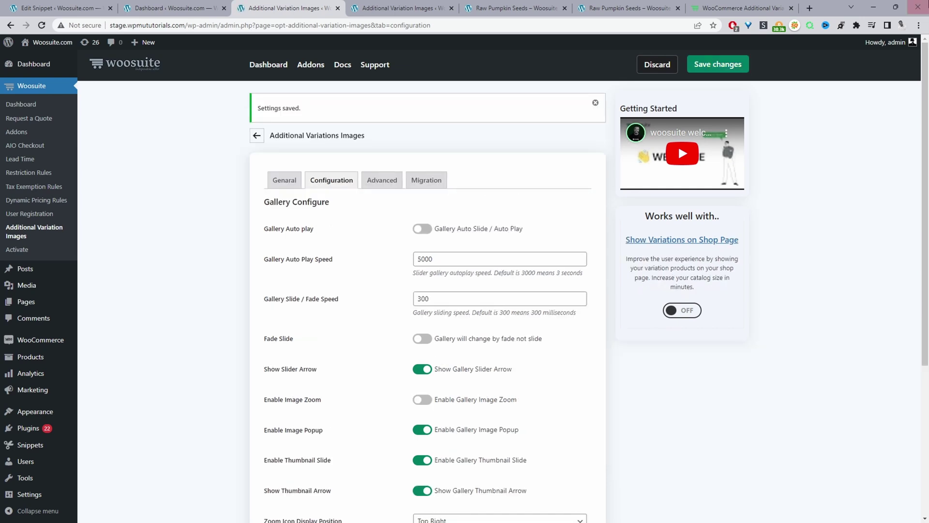
click(515, 8)
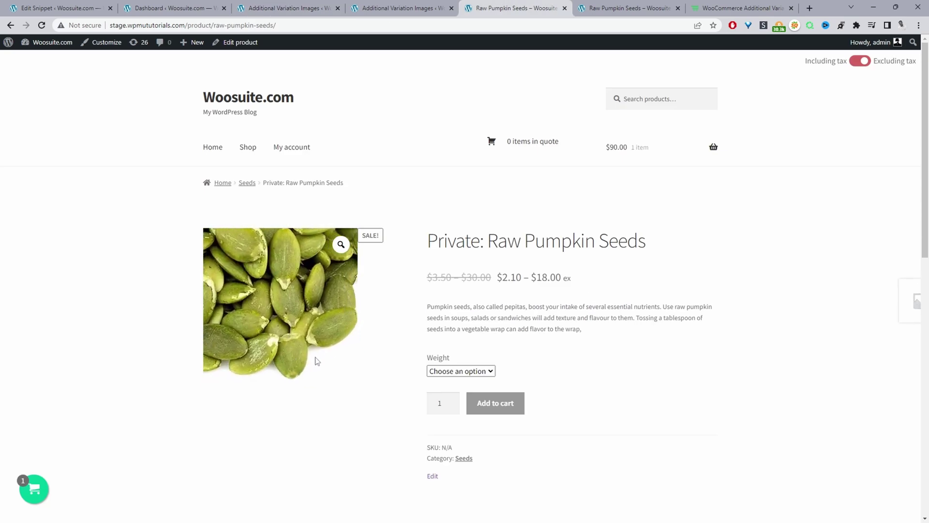
Step: Reload the Raw Pumpkin Seeds page to confirm the main image no longer zooms on hover
click(41, 25)
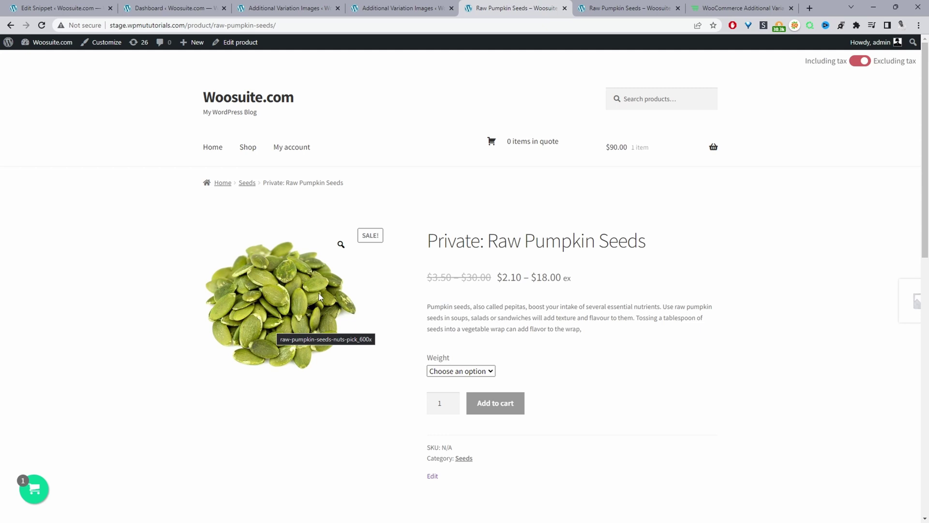
Step: Return to WordPress admin and open Appearance > Theme File Editor in a new browser tab
click(67, 64)
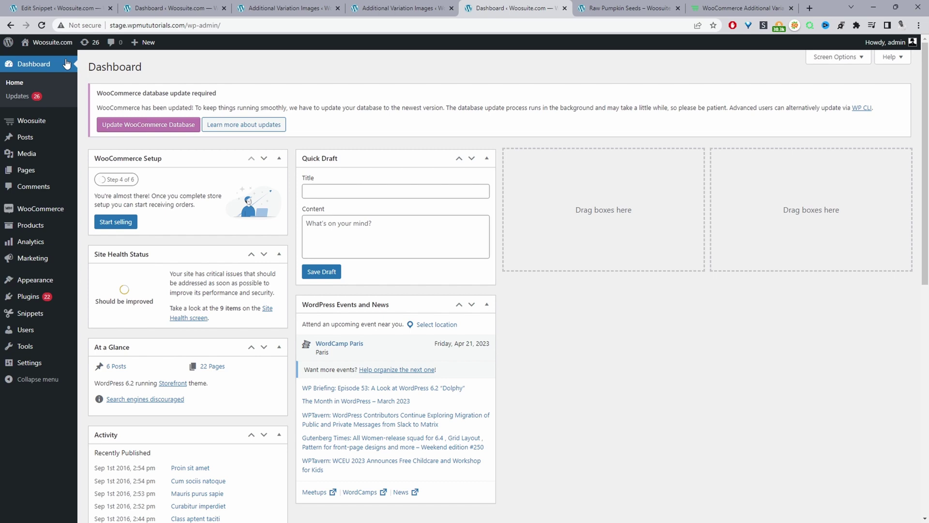
mouse_move(53, 50)
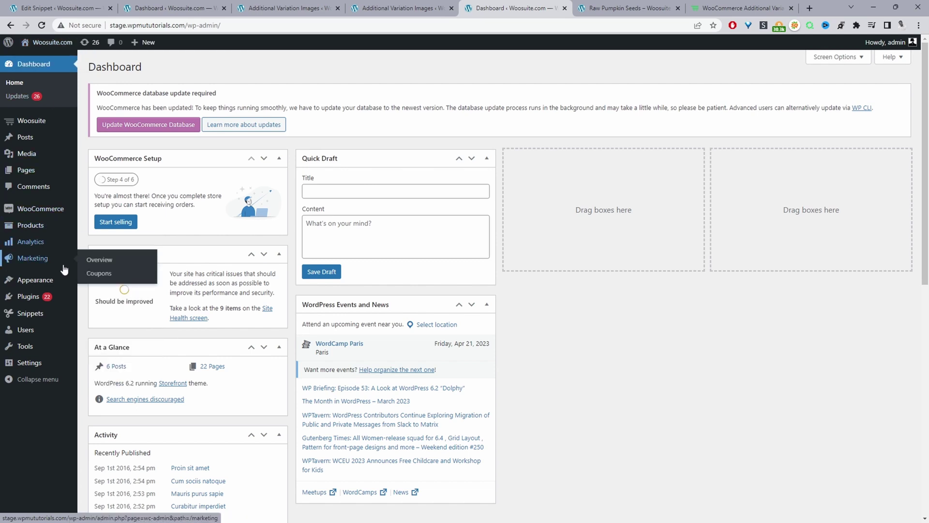
mouse_move(67, 286)
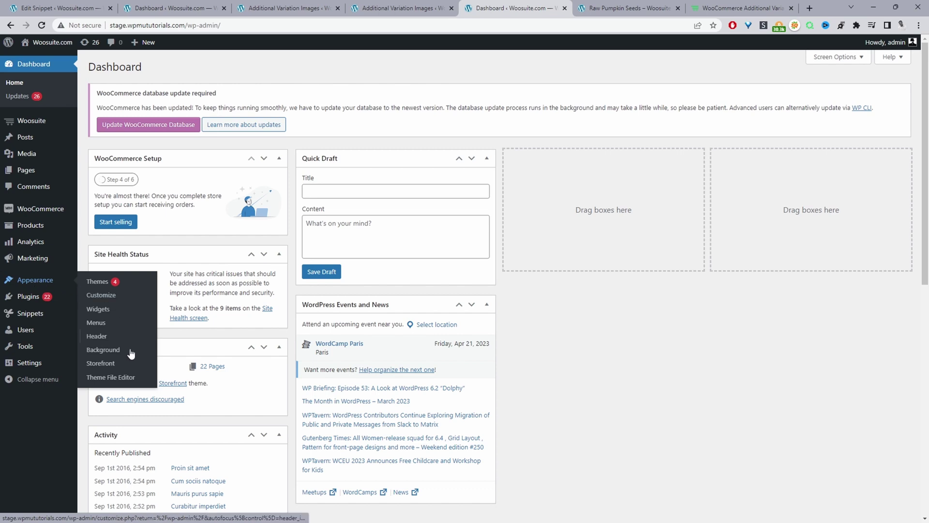
ctrl+click(123, 383)
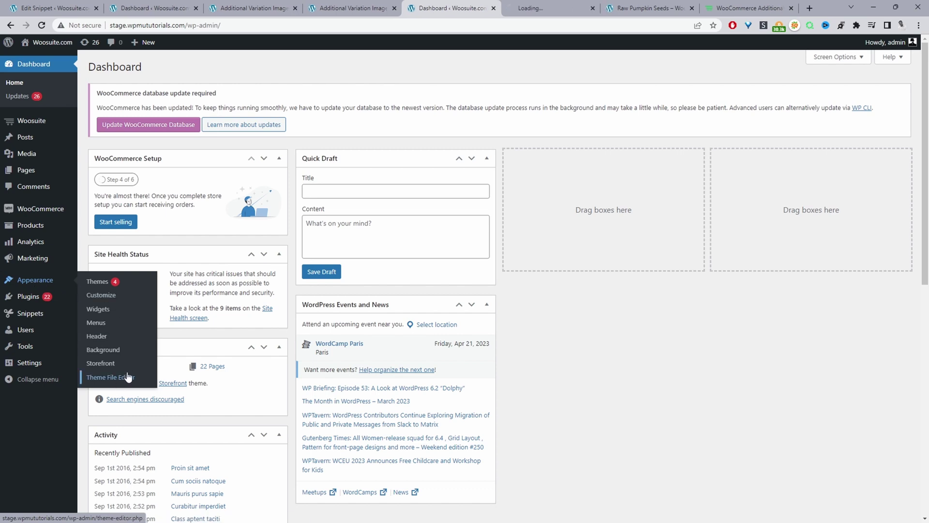
key(ctrl+Tab)
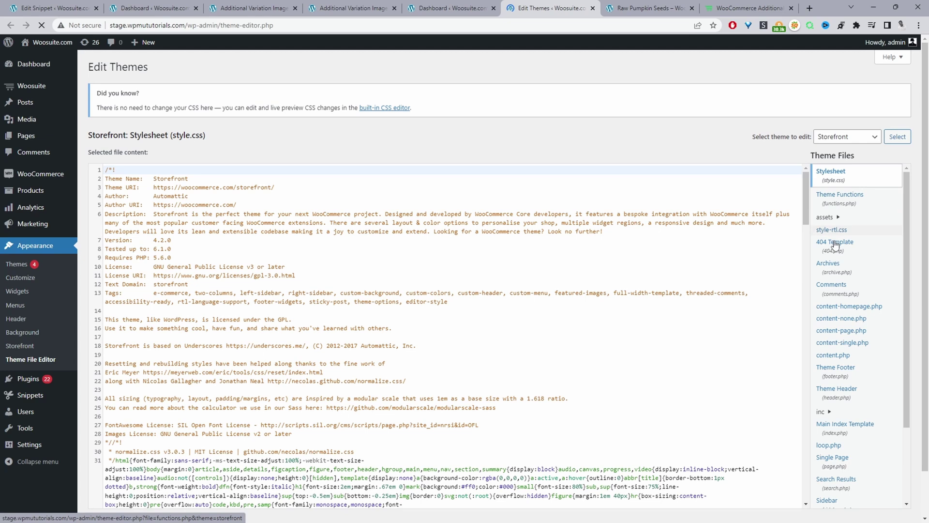
Step: Load Storefront's functions.php and put the cursor on its empty last line
click(838, 203)
scroll(207, 264, down, 8)
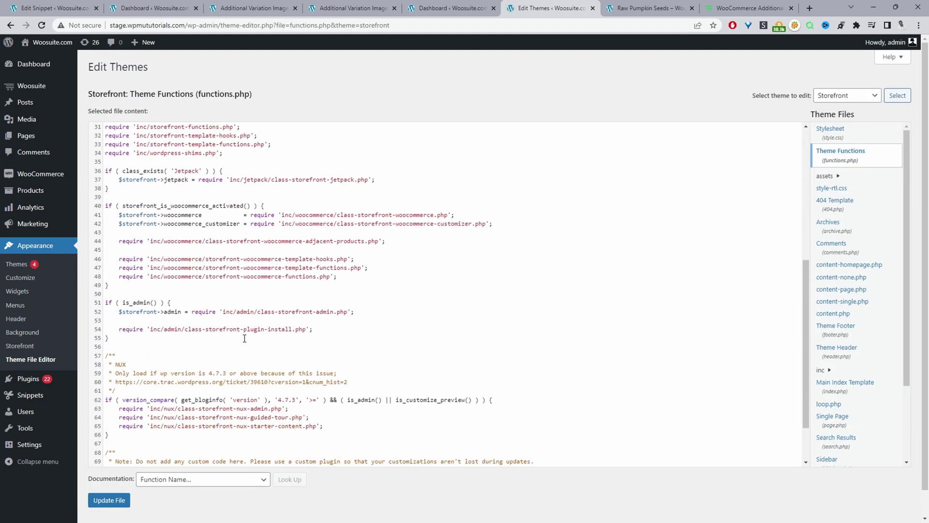
click(127, 434)
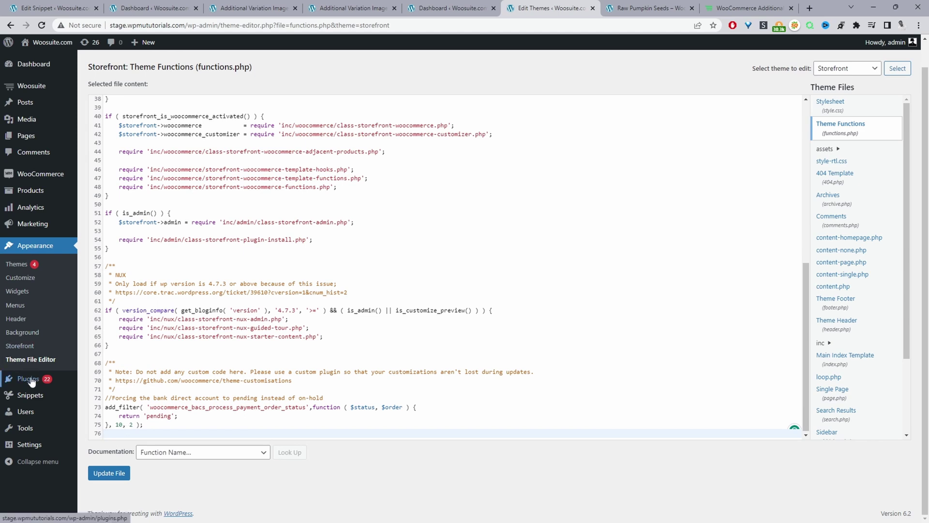
mouse_move(53, 385)
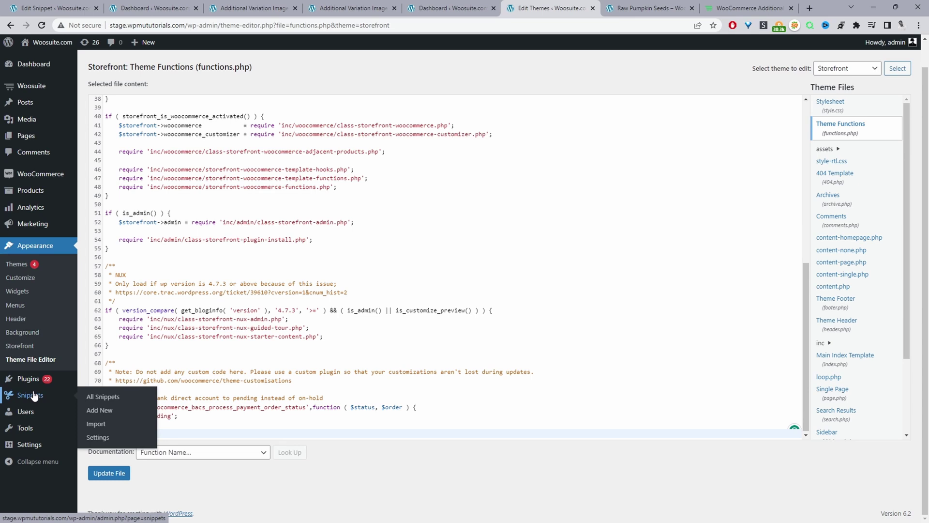
Step: Start a new snippet and paste in the zoom-removal code copied from the existing snippet
middle_click(112, 412)
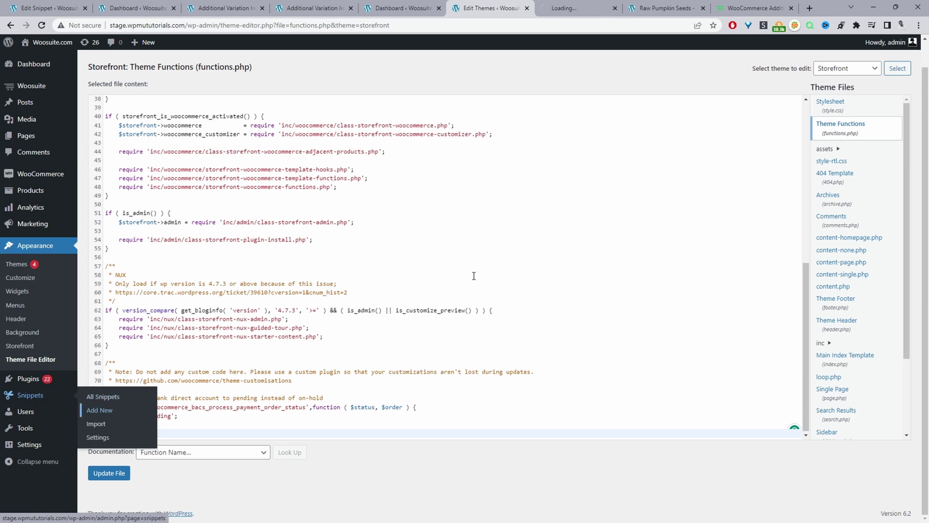
click(46, 8)
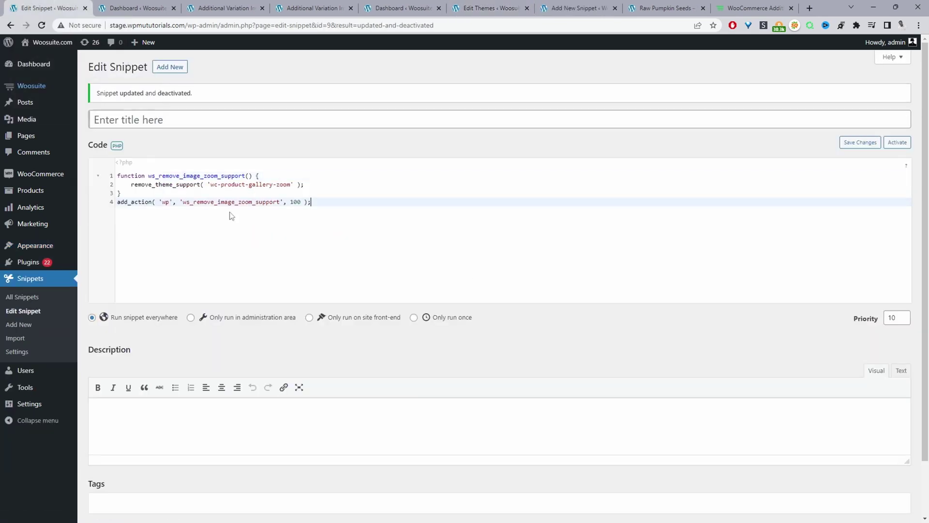
key(ctrl+a)
key(ctrl+c)
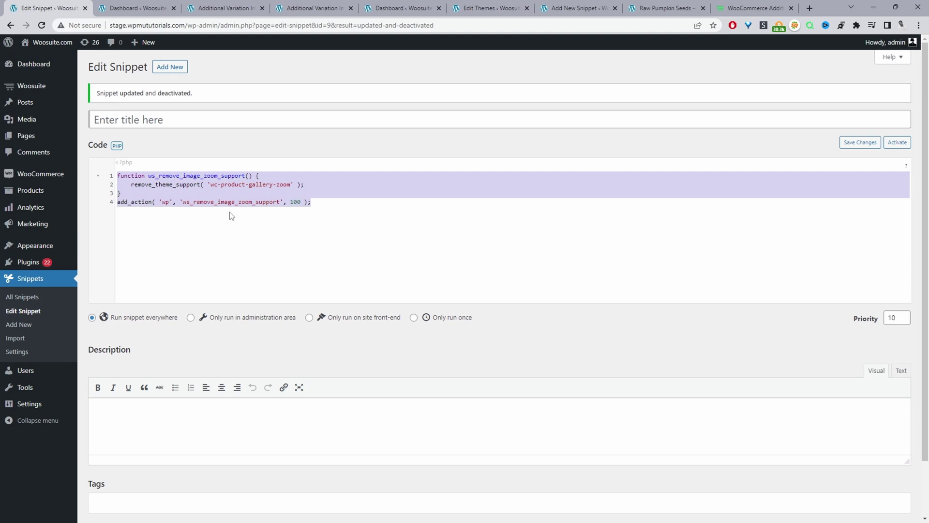
click(583, 8)
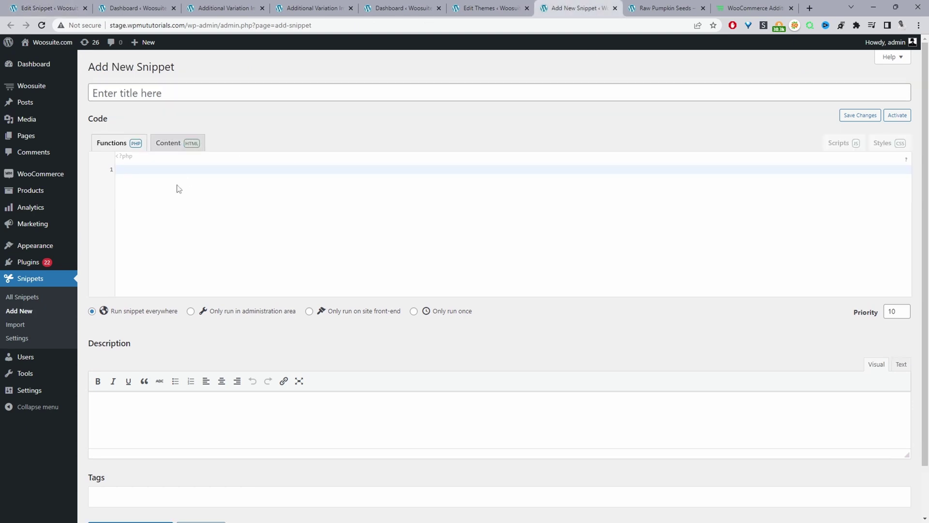
click(179, 189)
key(ctrl+v)
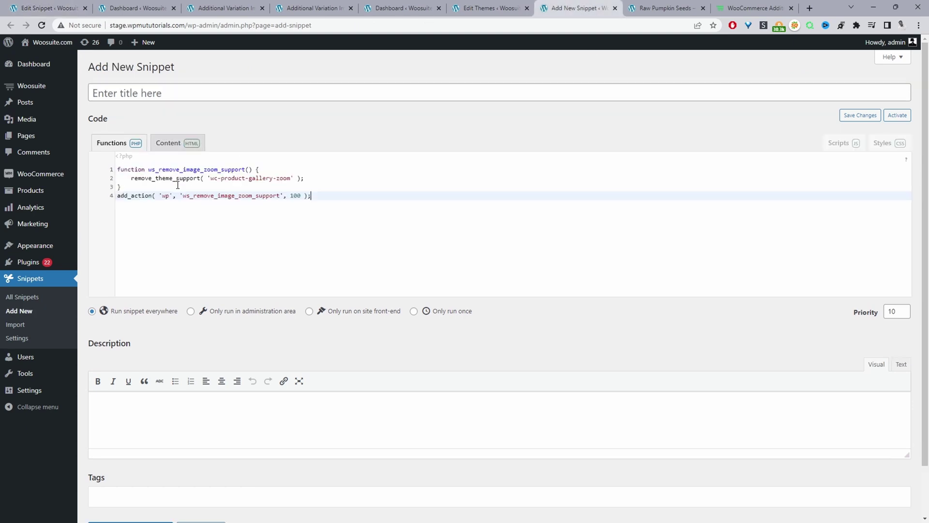
Step: Title the snippet 'disable hover zoom', then save and activate it
click(130, 94)
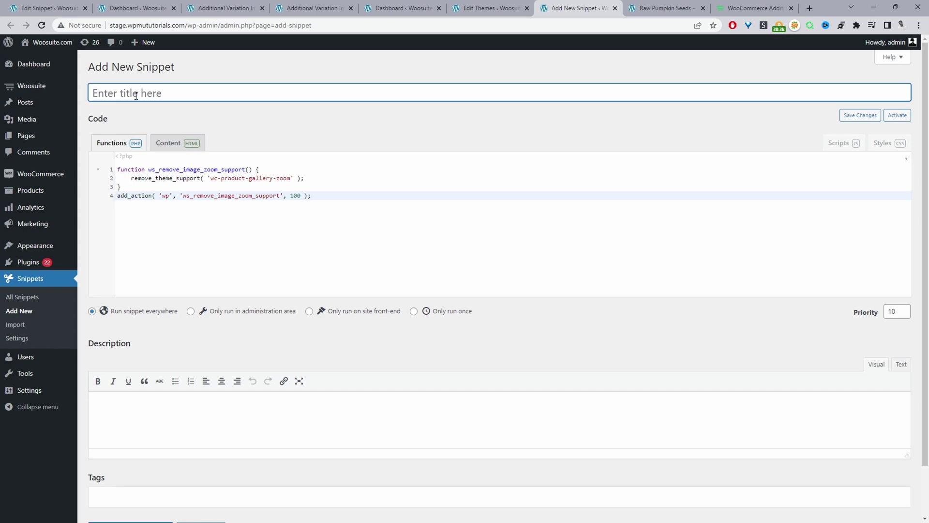
text(disable hover zoom)
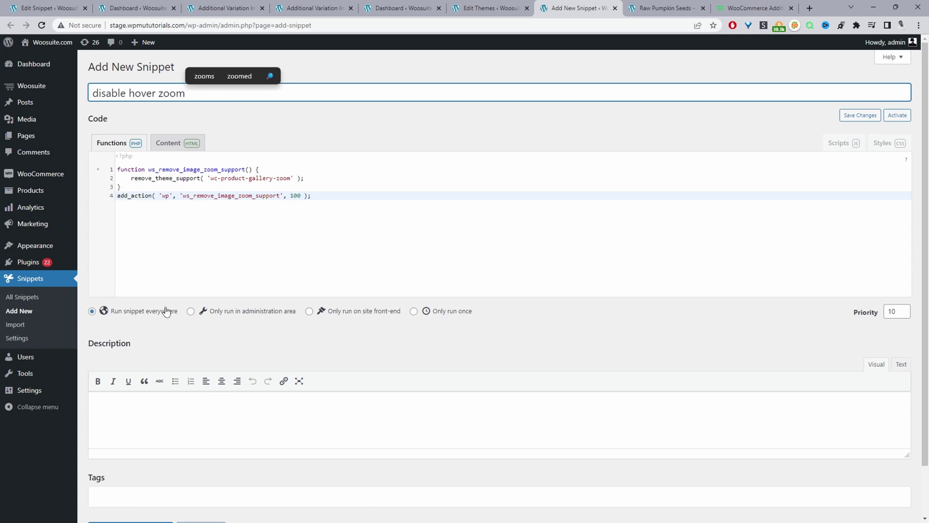
scroll(164, 460, down, 2)
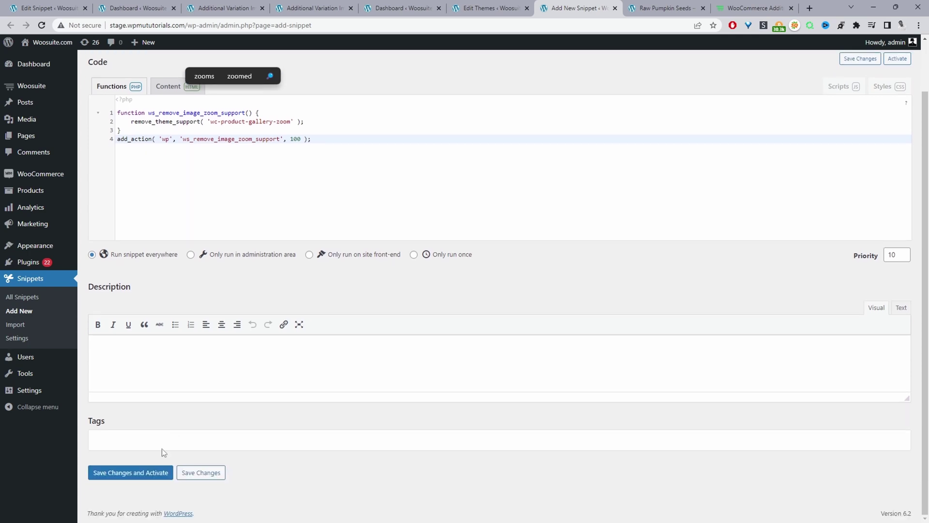
click(131, 474)
Step: Reload the Raw Pumpkin Seeds page to test that the hover zoom is gone
click(665, 8)
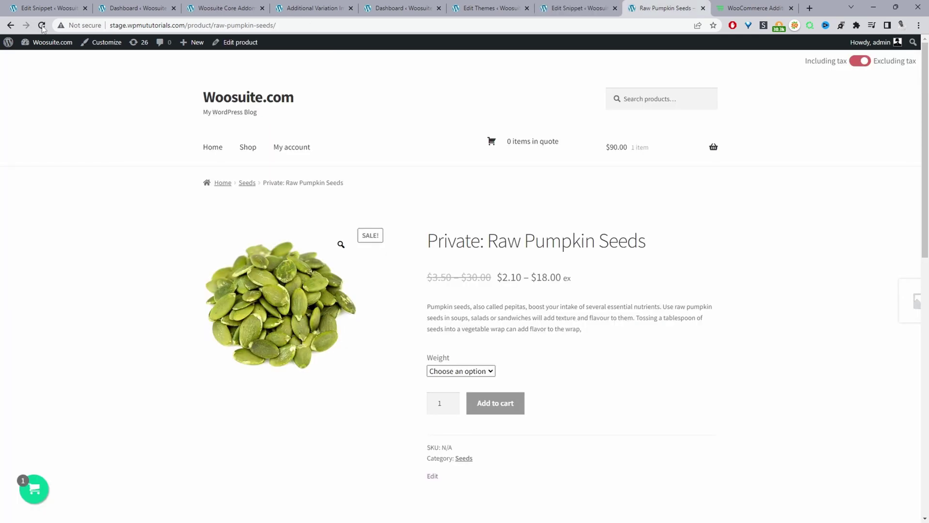
click(41, 26)
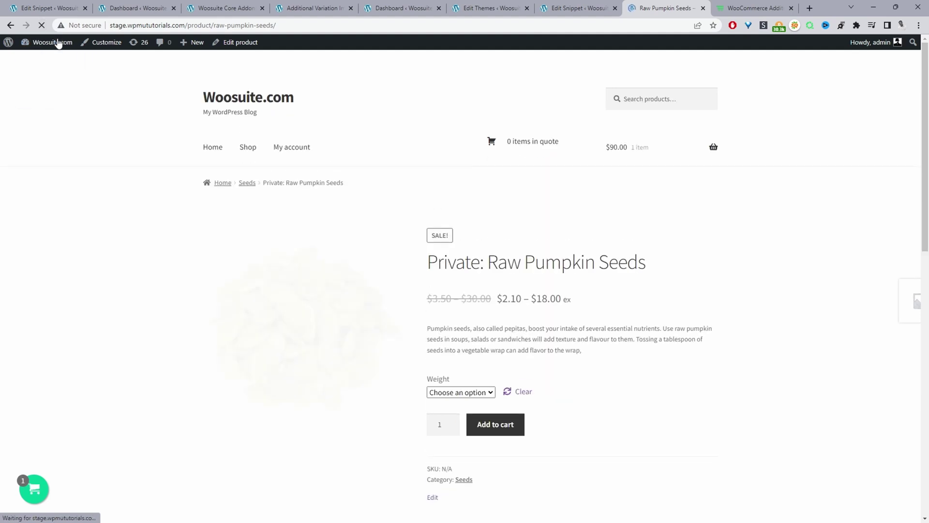